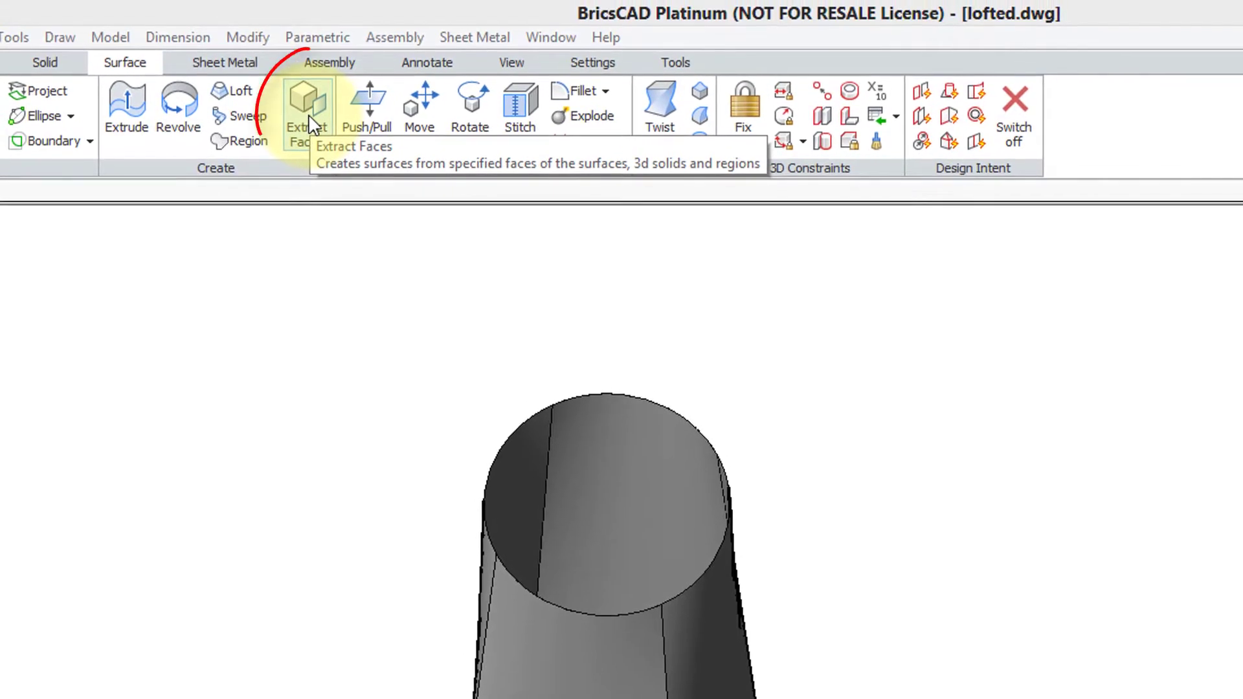
Extract the lofted shape's front side face and move the copy to the left of the shape.
left_click(309, 120)
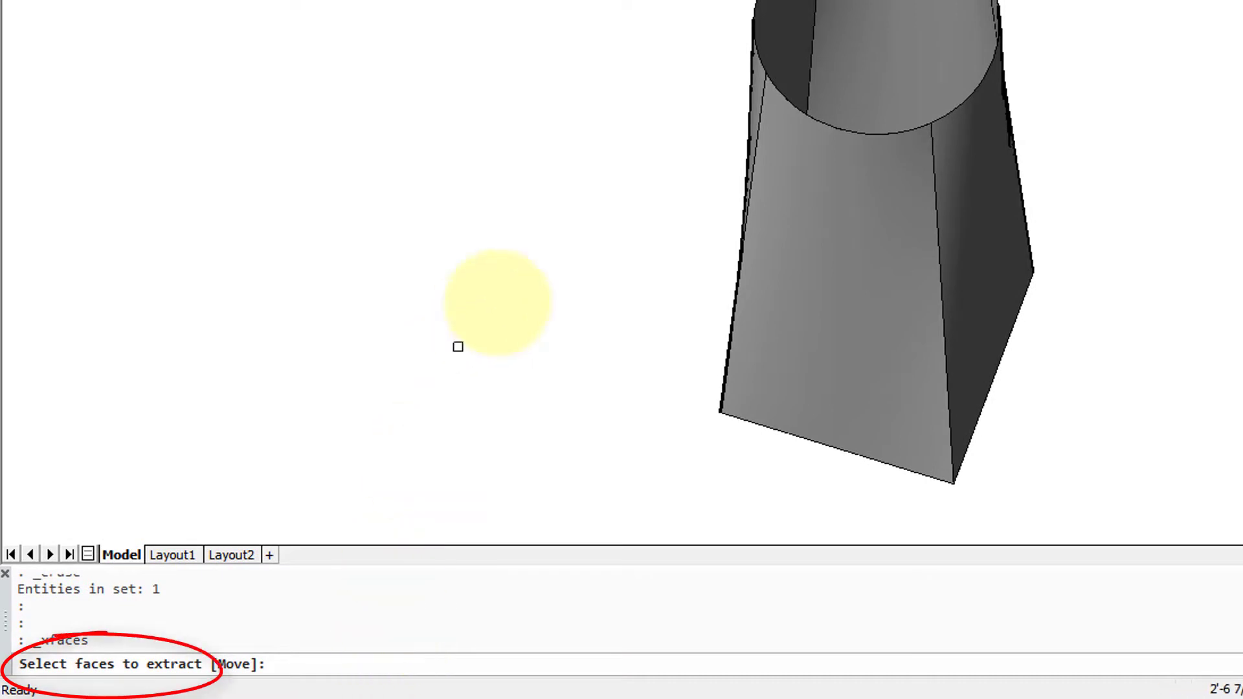
left_click(820, 283)
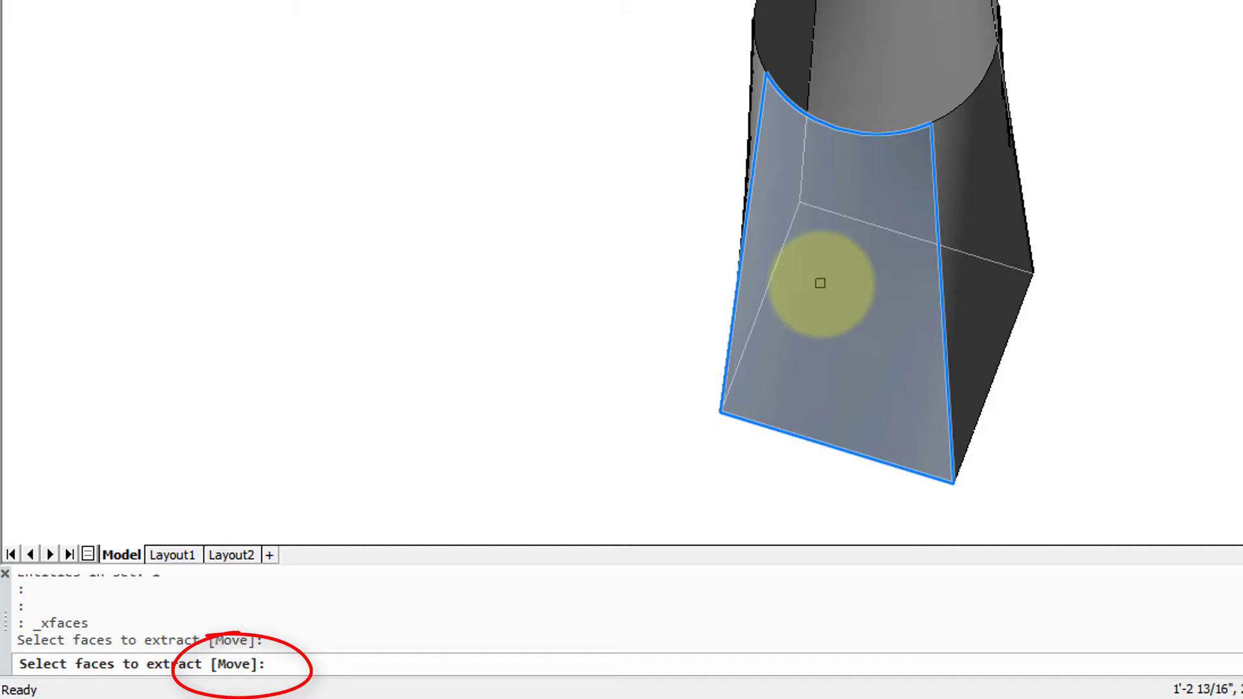
type("m")
key("Return")
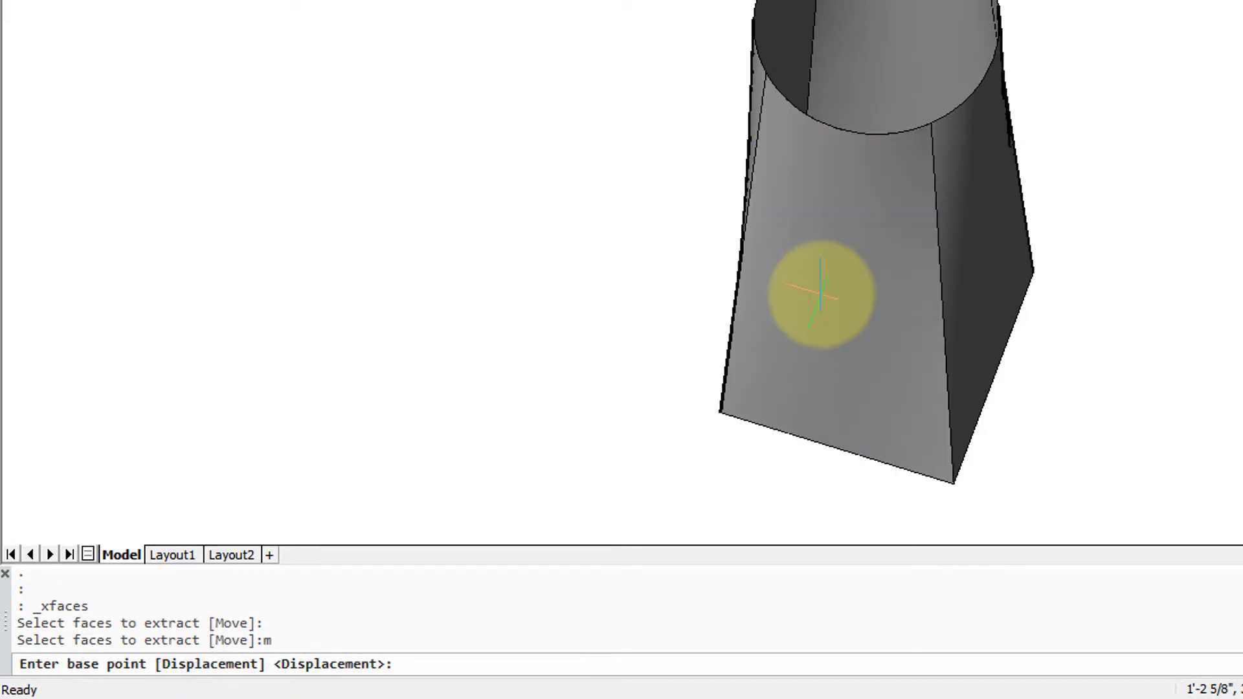
left_click(820, 283)
left_click(513, 252)
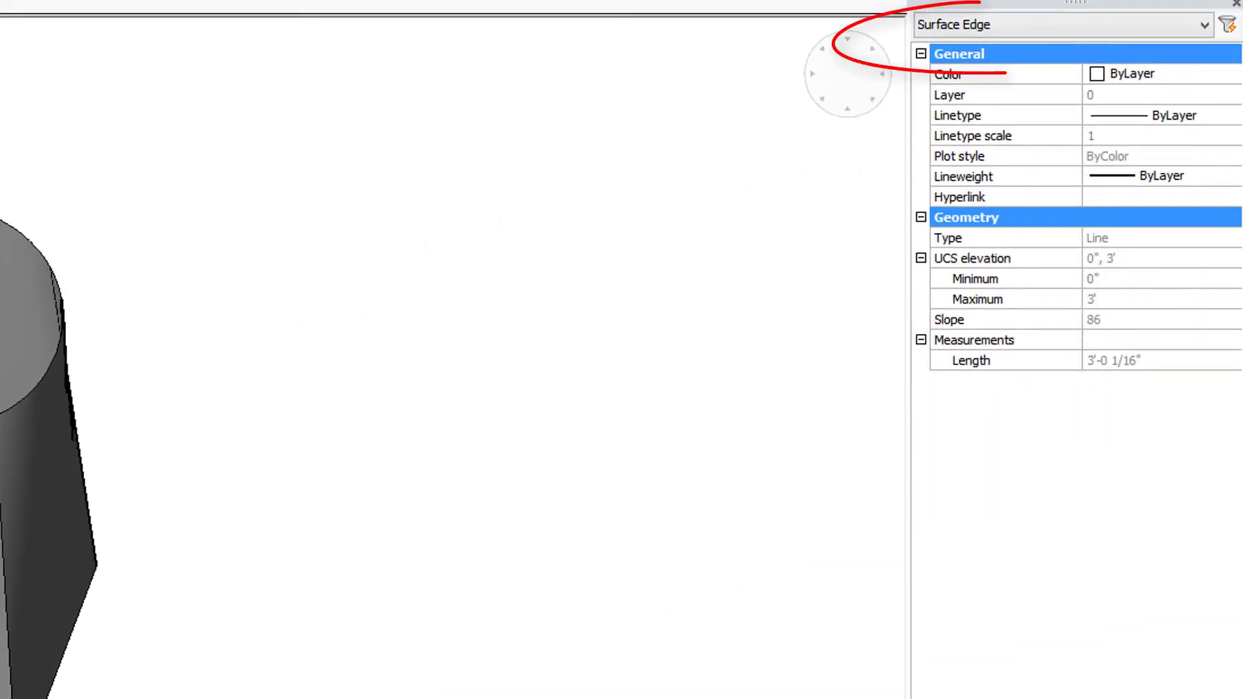
Clear the current selection.
key("Escape")
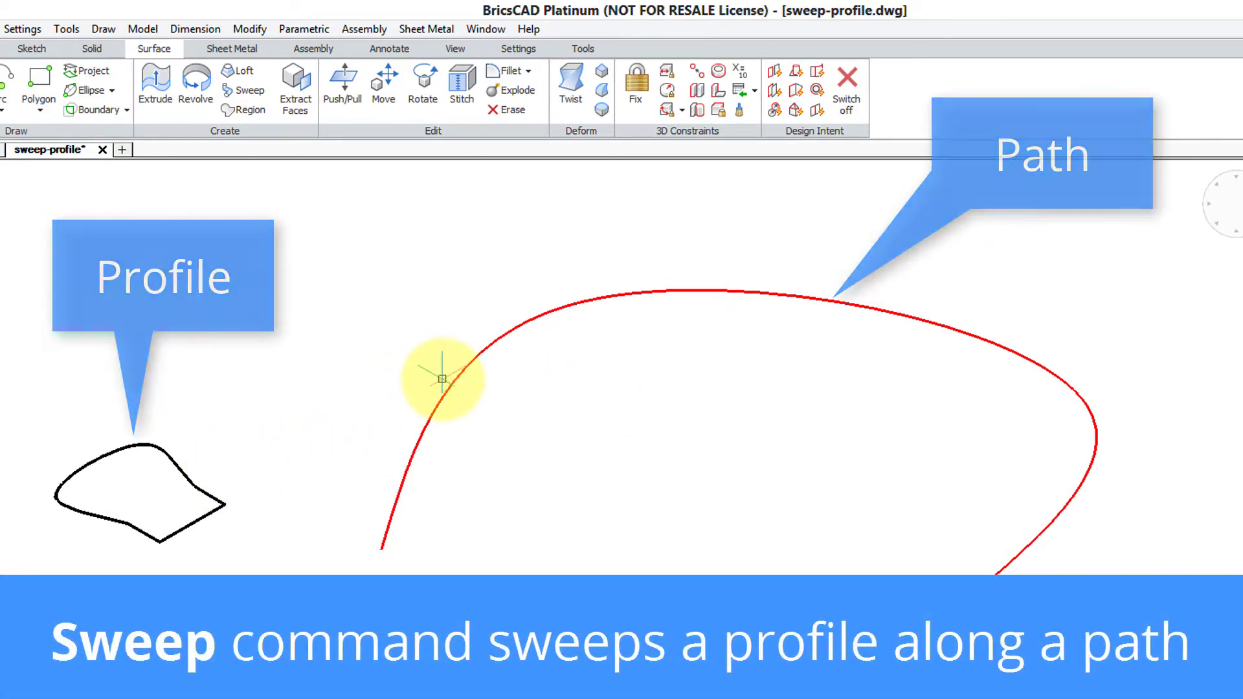
Sweep the closed profile along the red curve with a 45° twist angle.
left_click(246, 90)
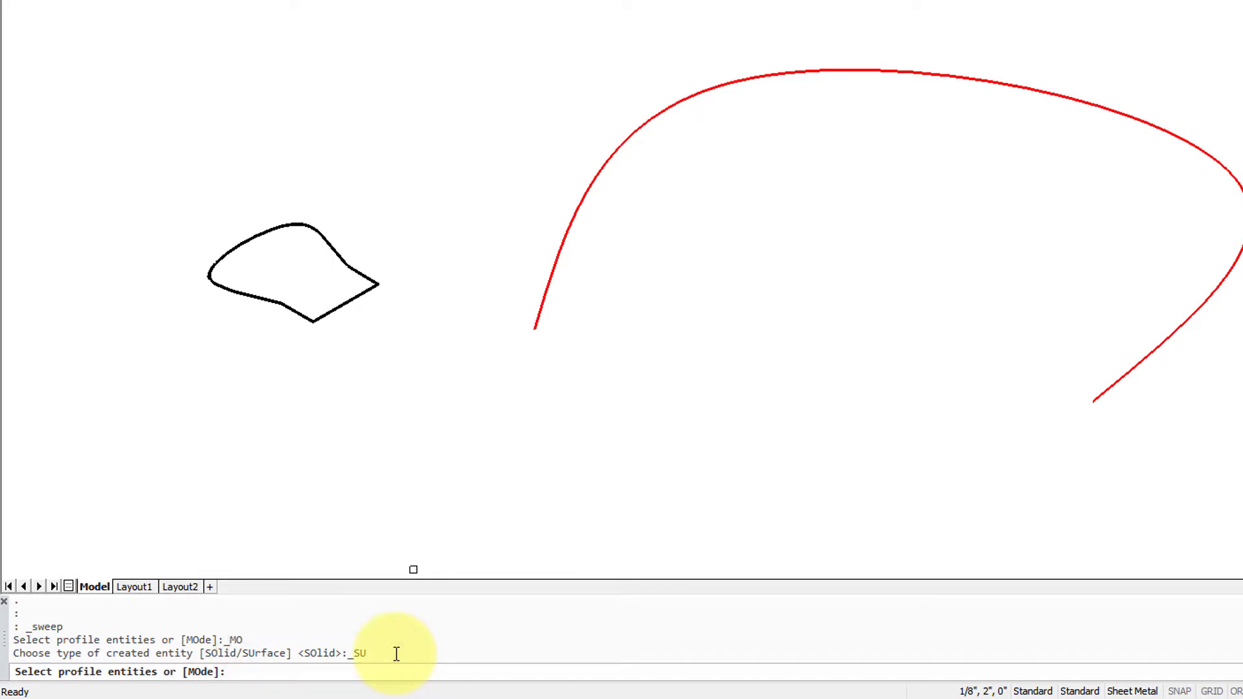
left_click(336, 302)
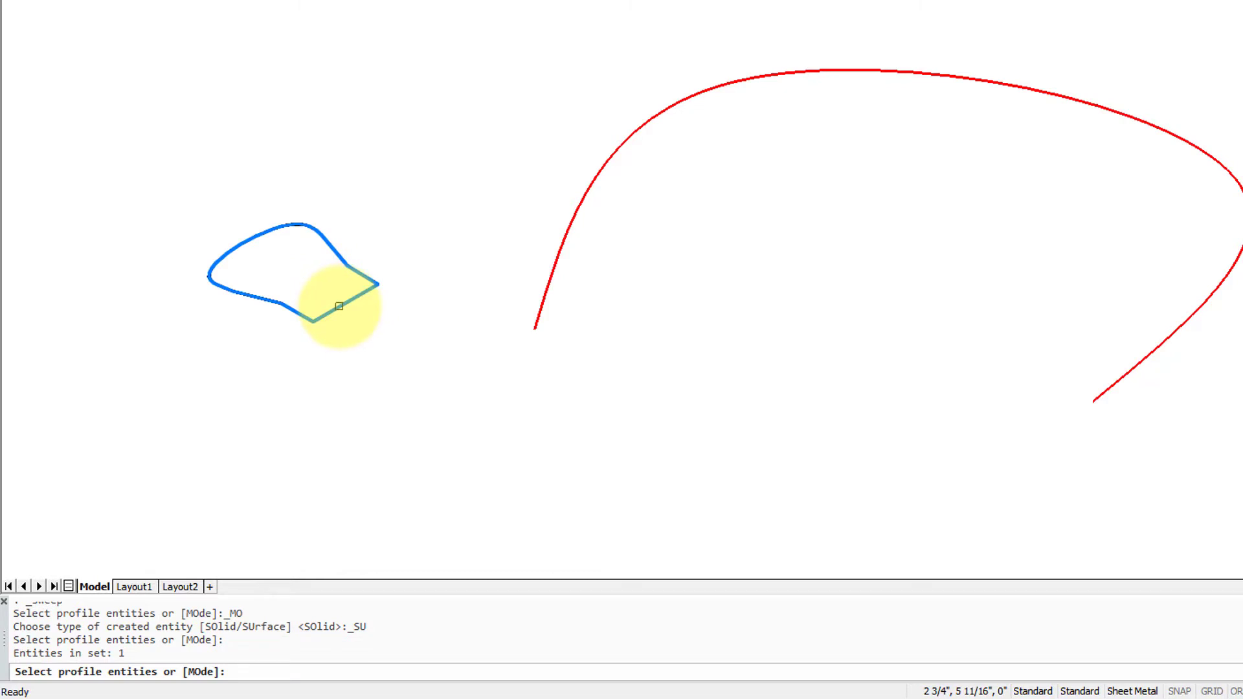
key("Return")
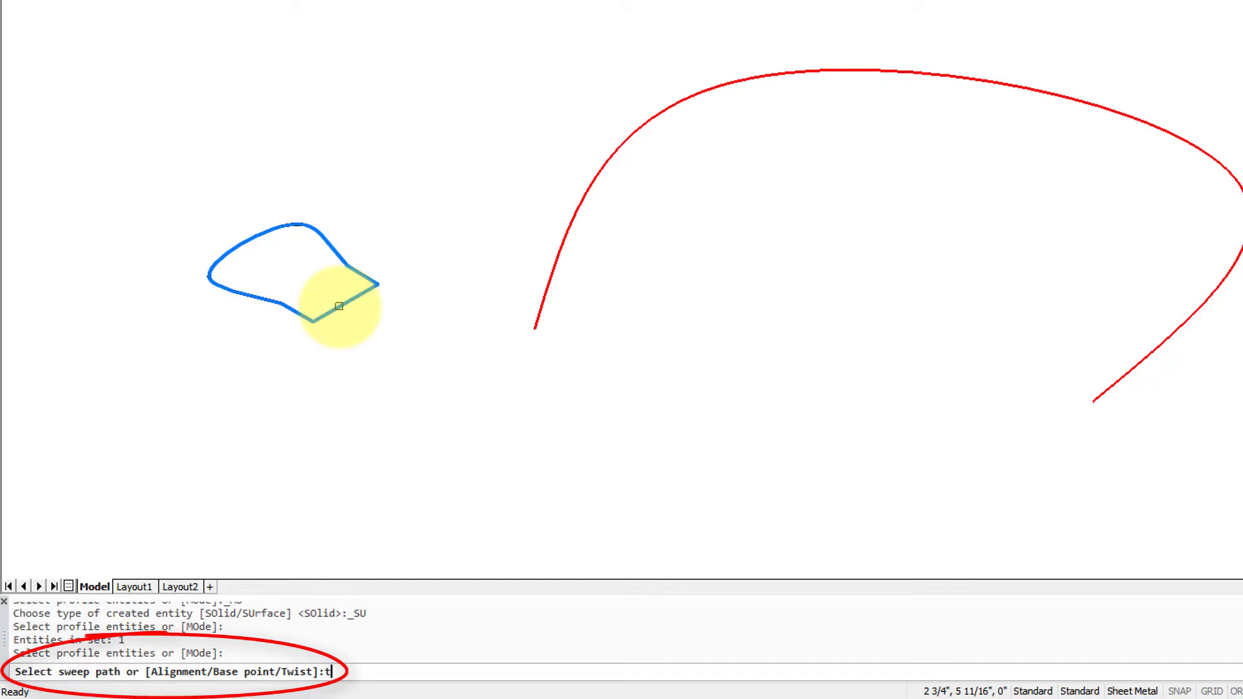
type("t")
key("Return")
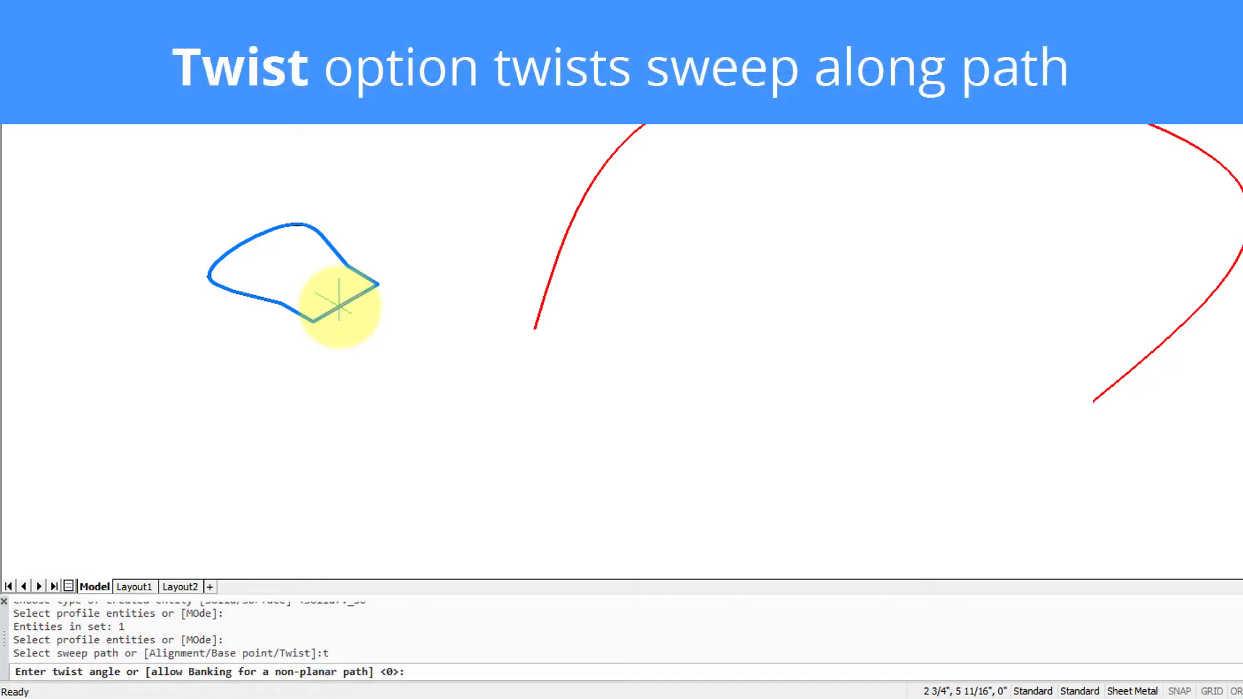
key("Return")
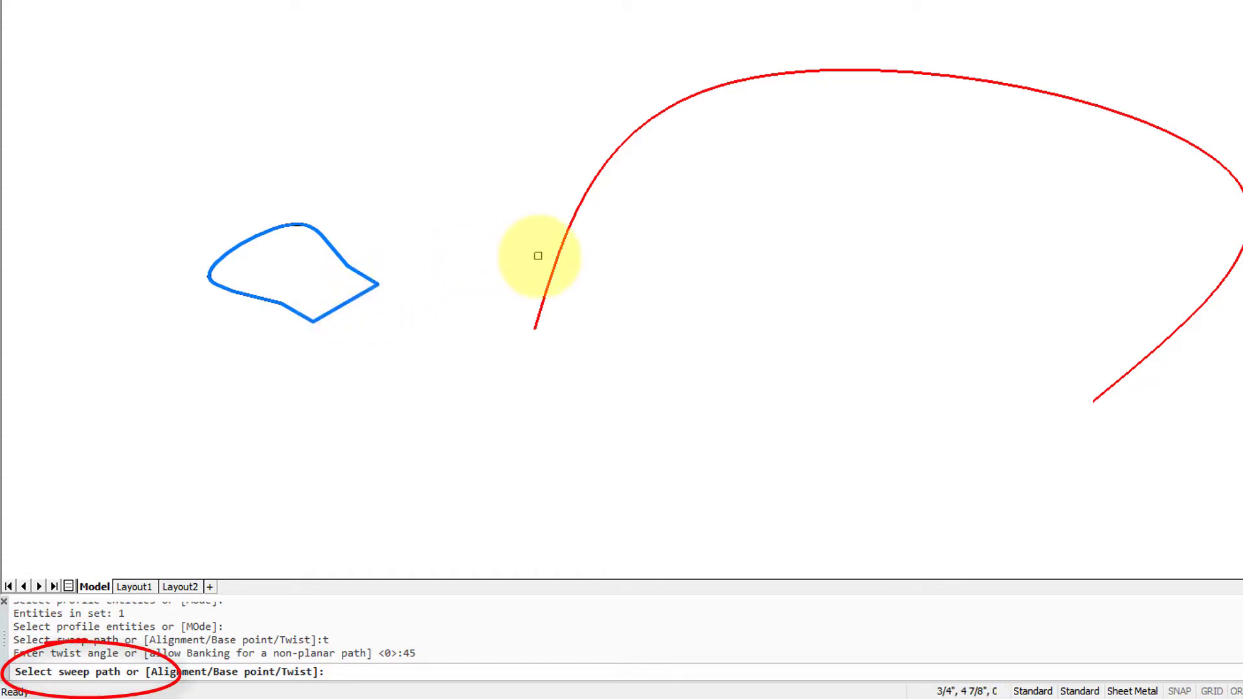
left_click(556, 255)
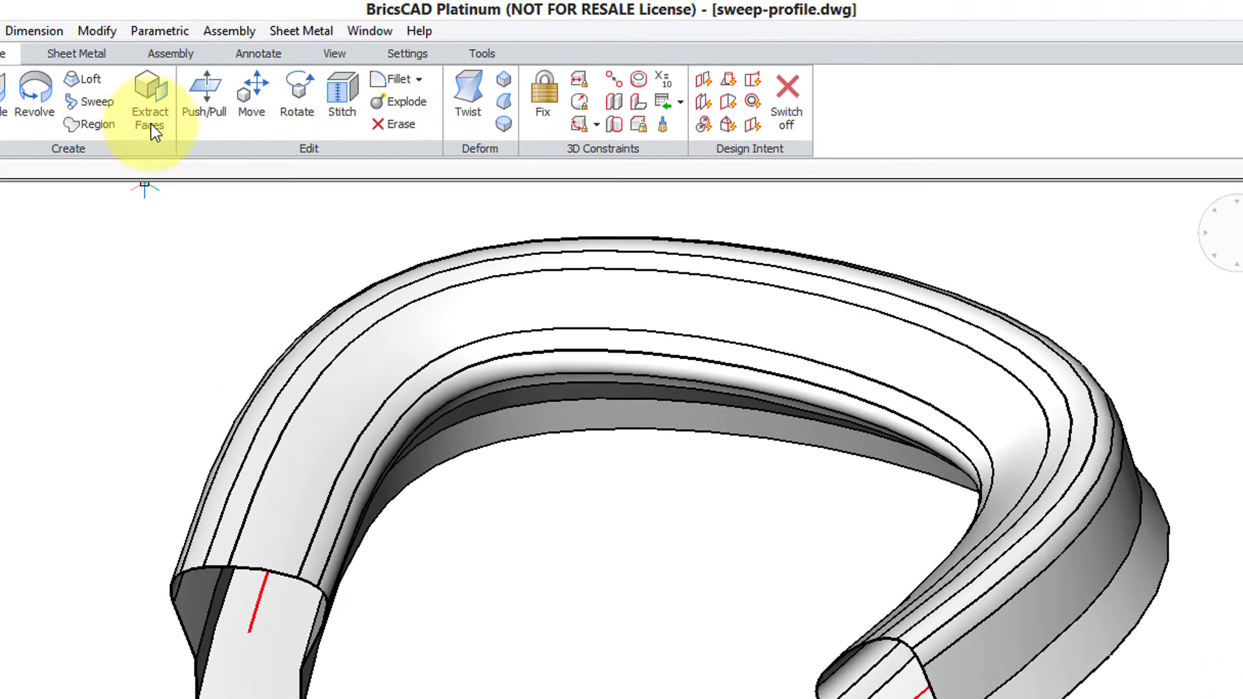
Extract the sweep's inner curved face and move it from a base point near the curve top.
left_click(150, 123)
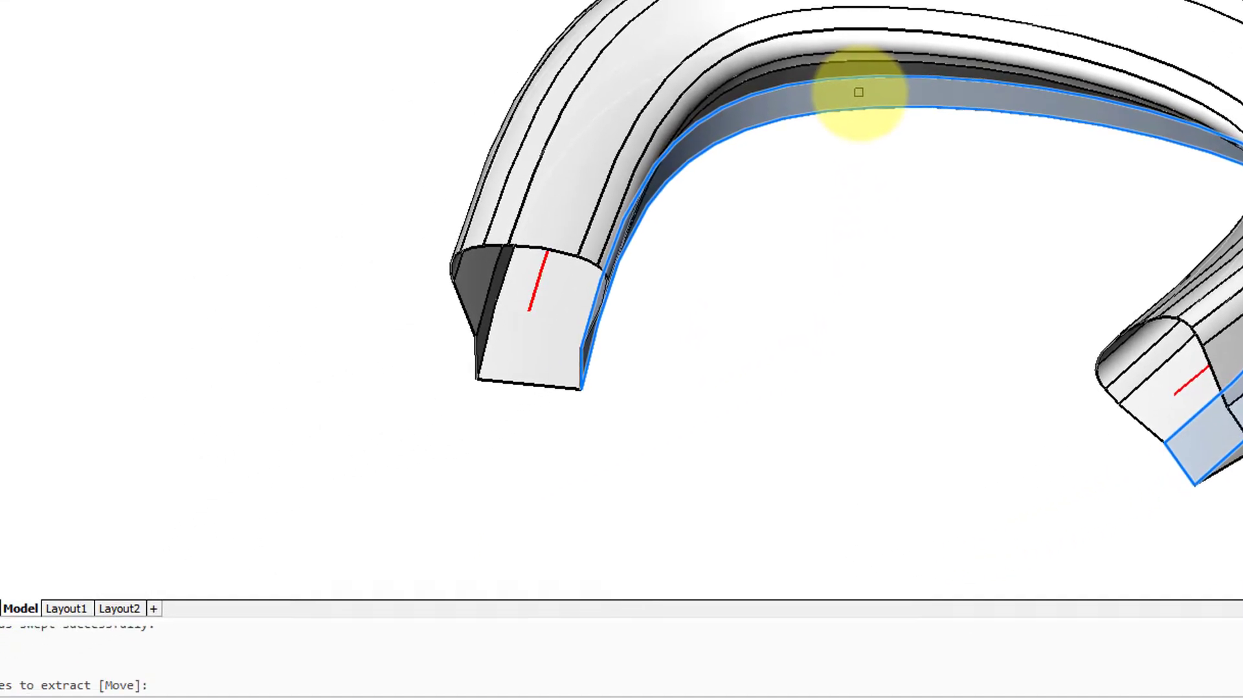
left_click(858, 91)
type("m")
key("Return")
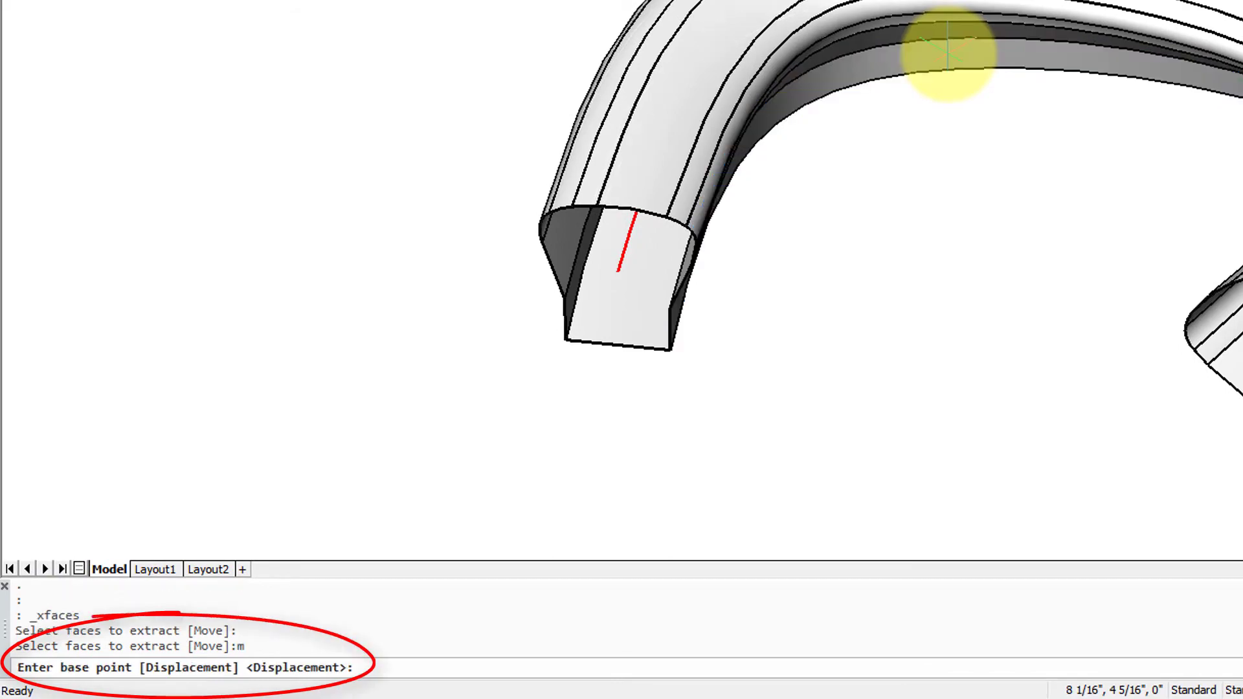
left_click(972, 122)
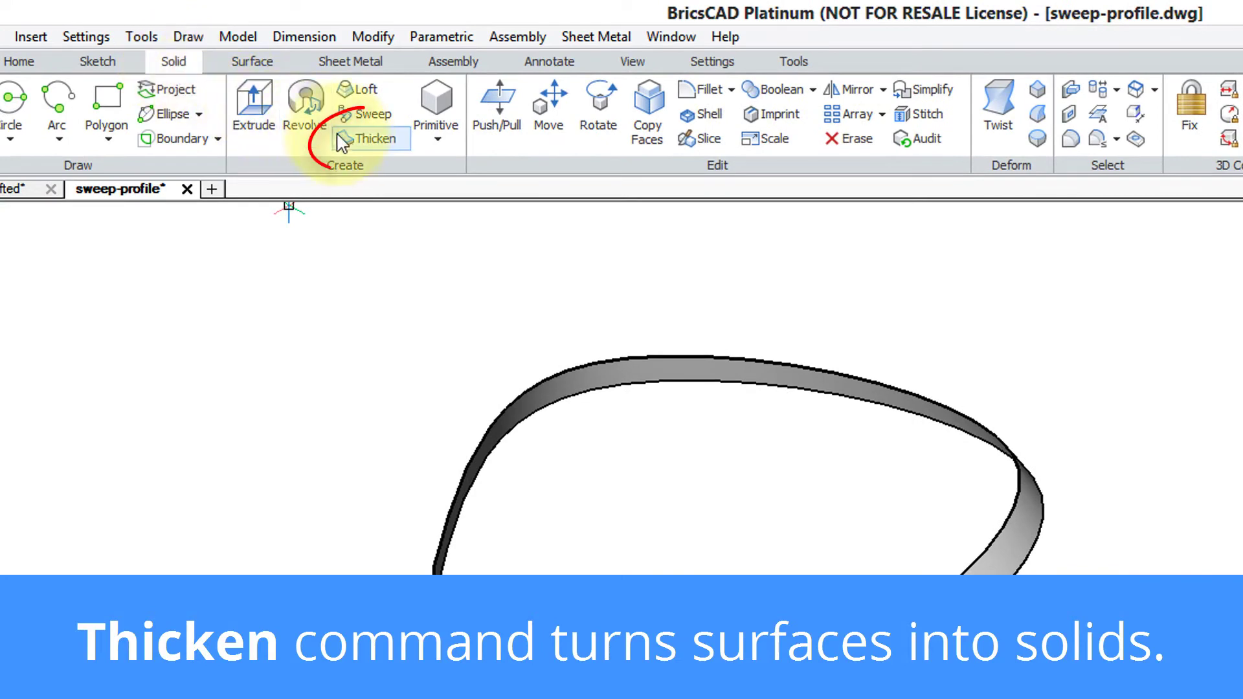
Thicken the curved ribbon surface by 1 3/8", then select the new solid to check its type.
left_click(346, 141)
left_click(724, 352)
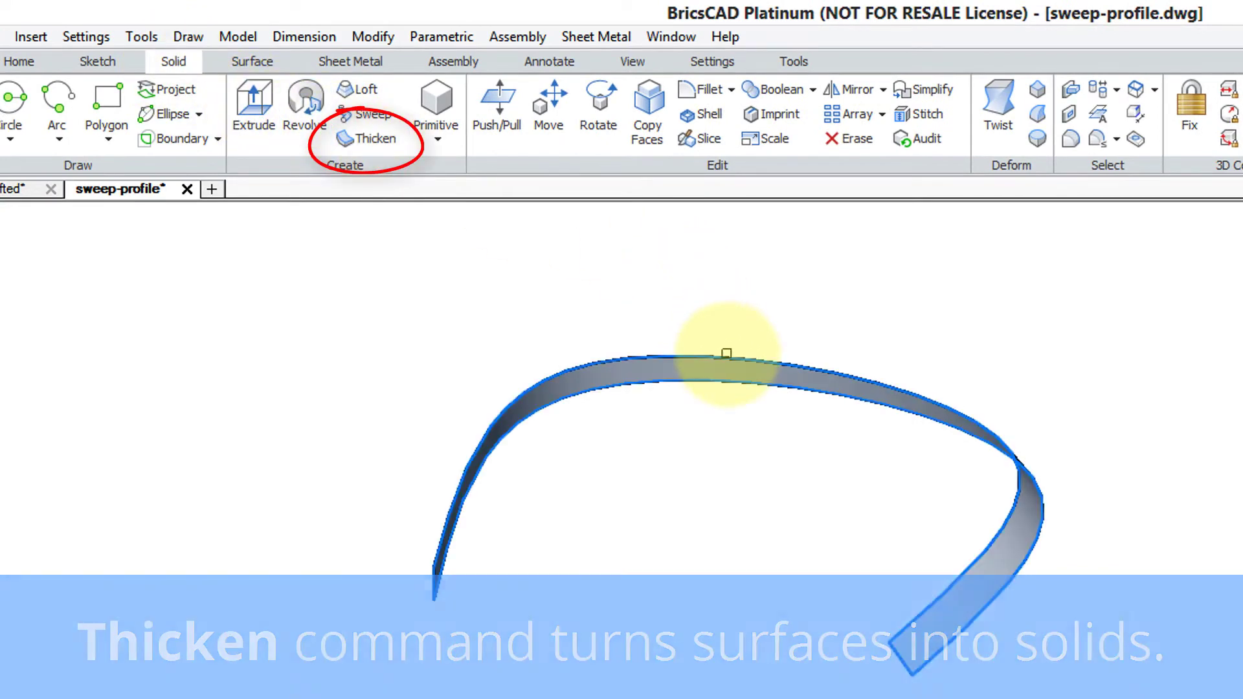
key("Return")
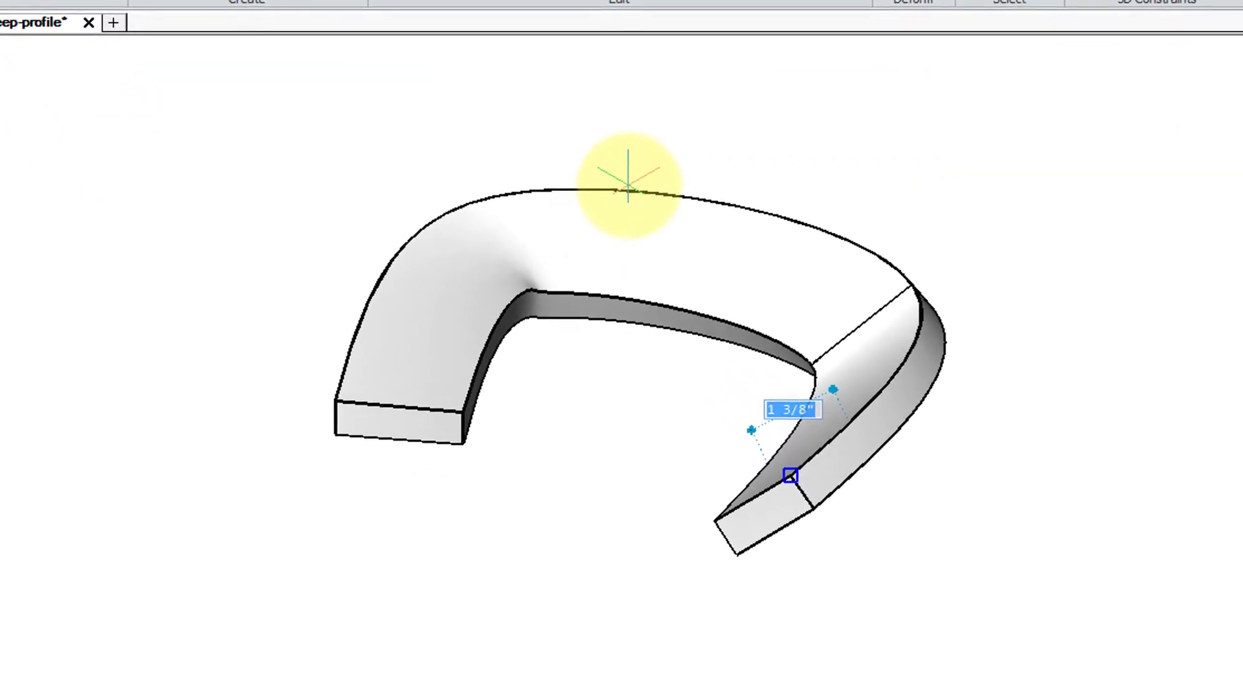
key("Return")
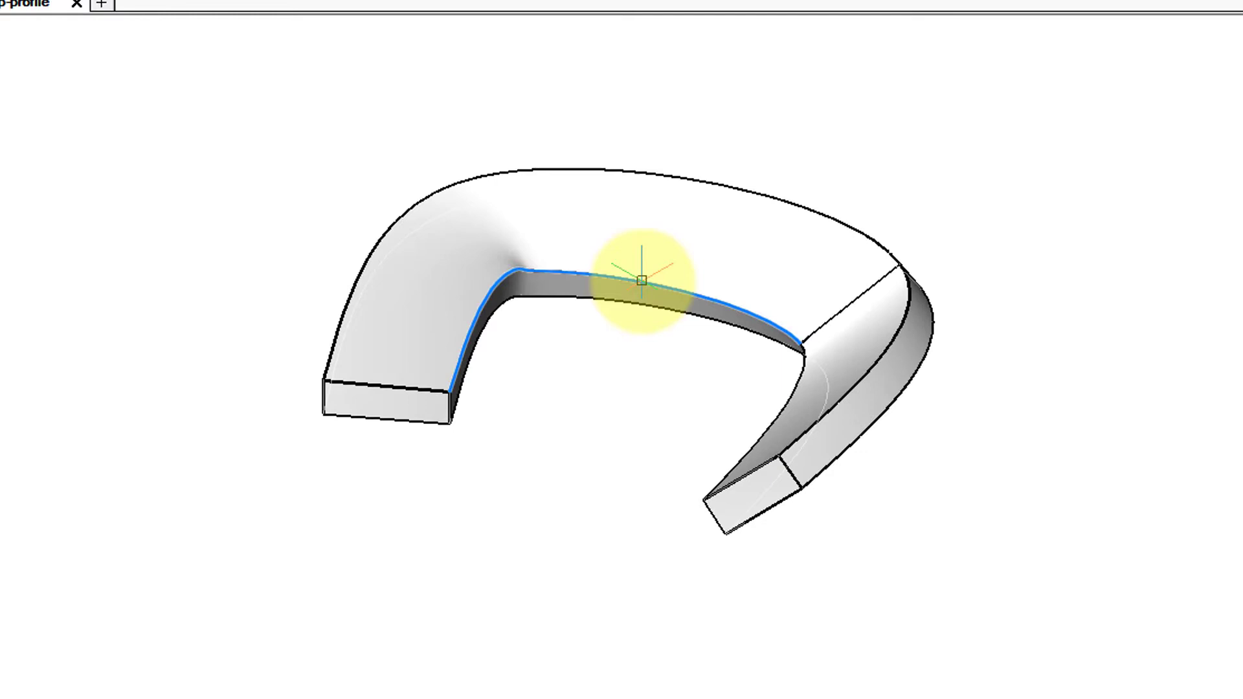
left_click(748, 277)
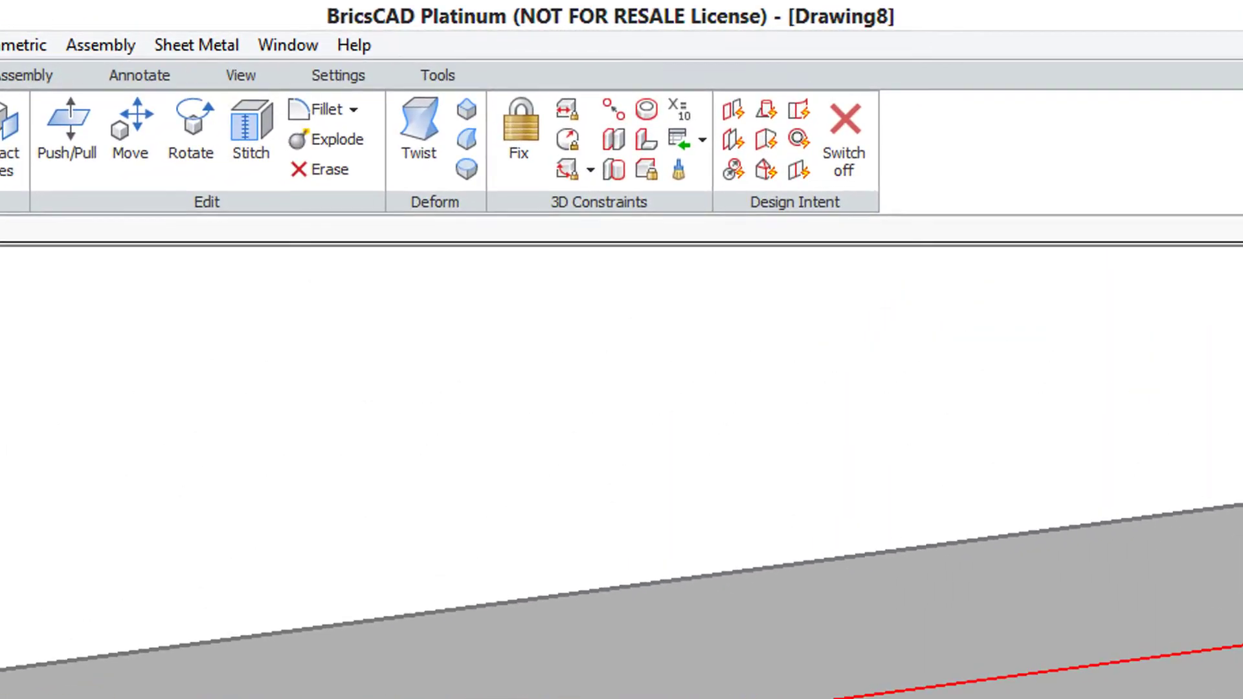
Start the Twist command from the Surface ribbon's Deform panel.
left_click(417, 130)
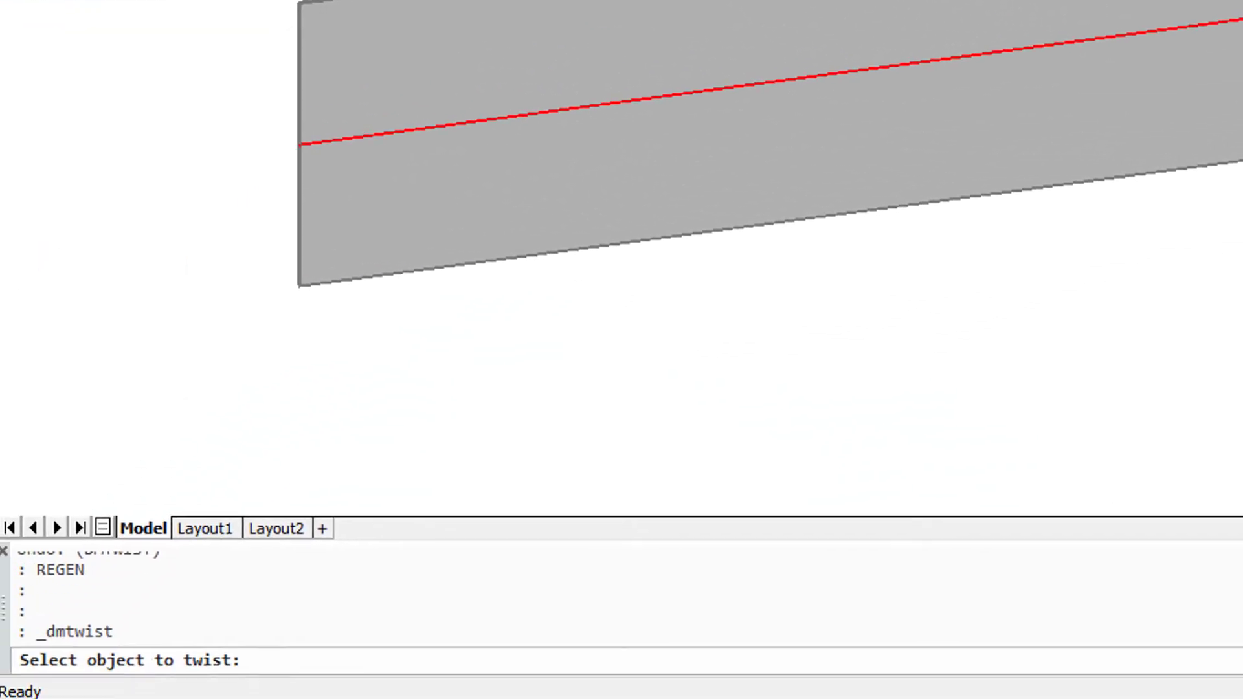
Select the flat gray surface, mark the twist start on the red line, and apply 90°.
left_click(1002, 20)
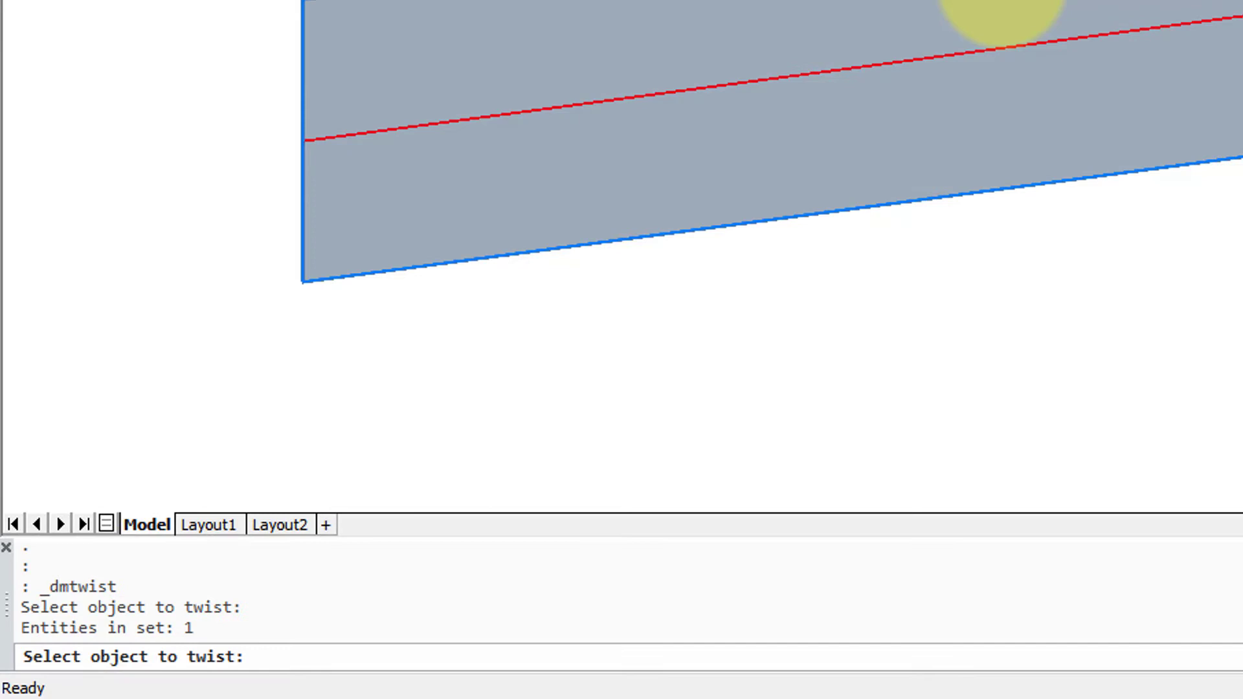
key("Return")
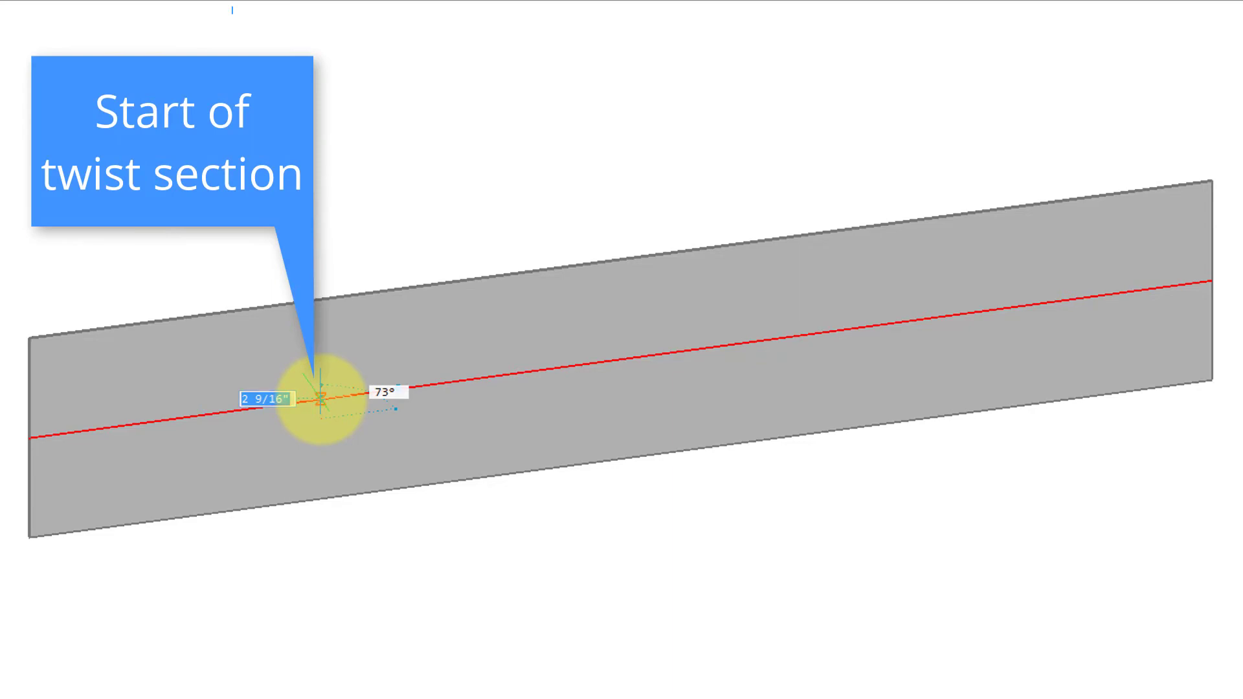
left_click(391, 392)
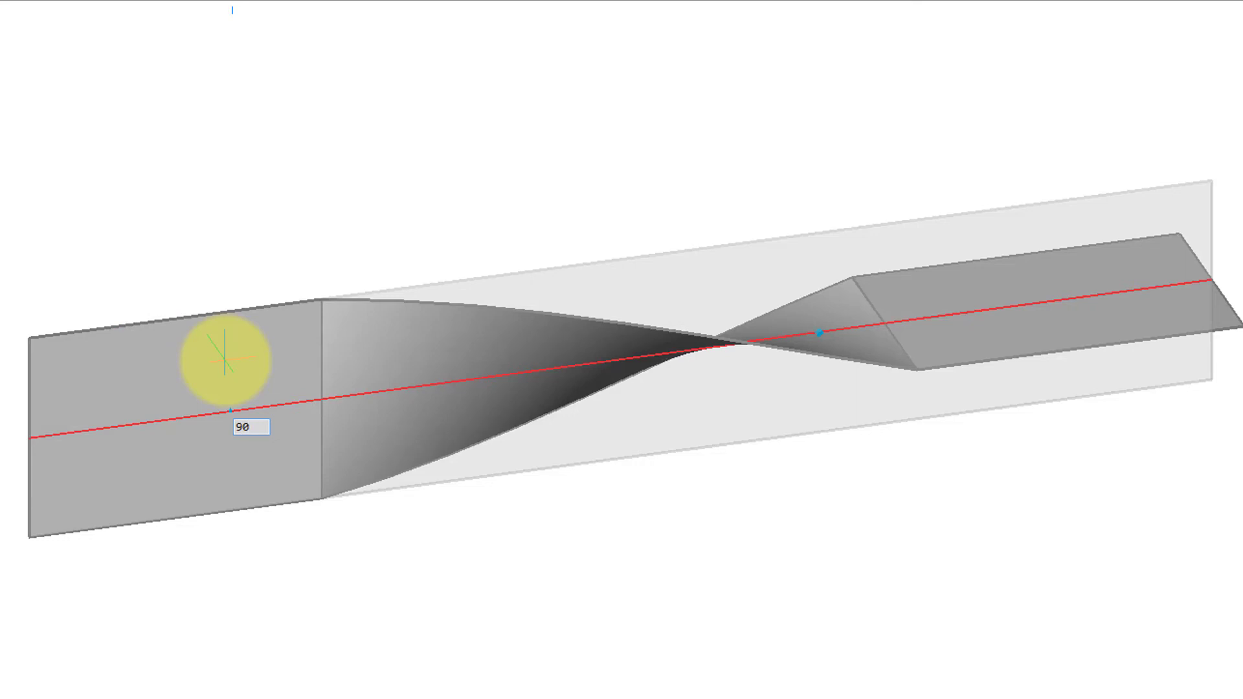
key("Return")
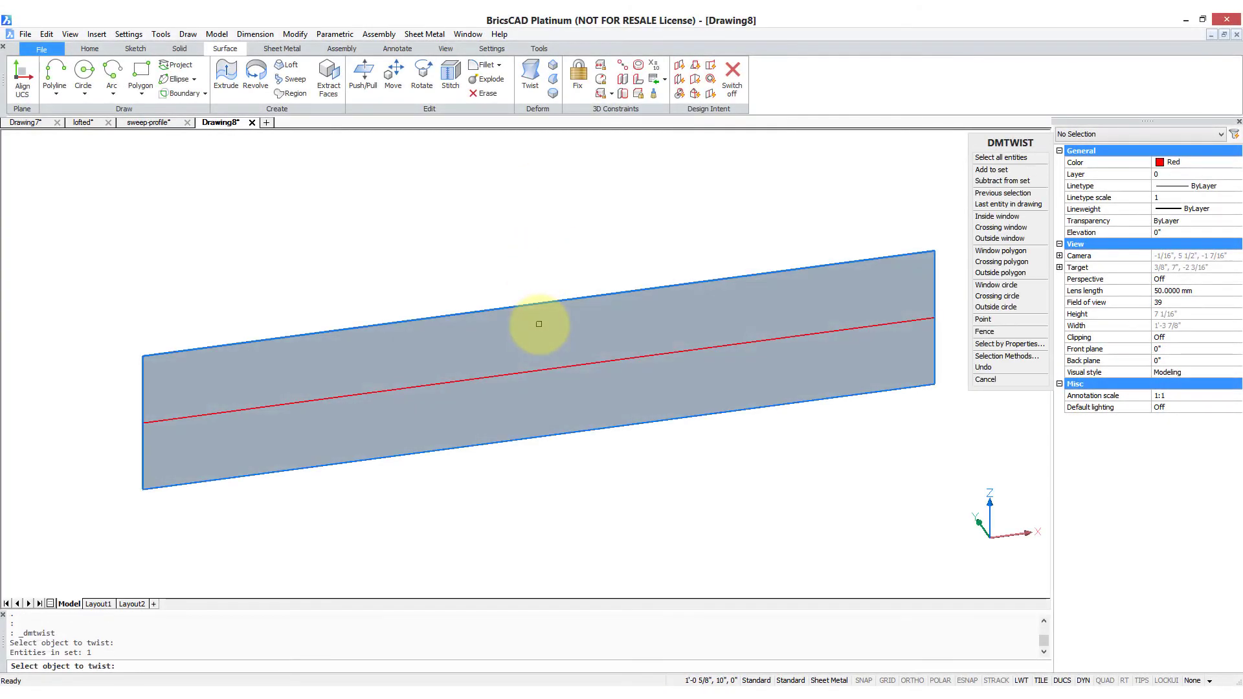
Finish selecting the surface and snap both twisting-axis points onto the red line with nea.
key("Return")
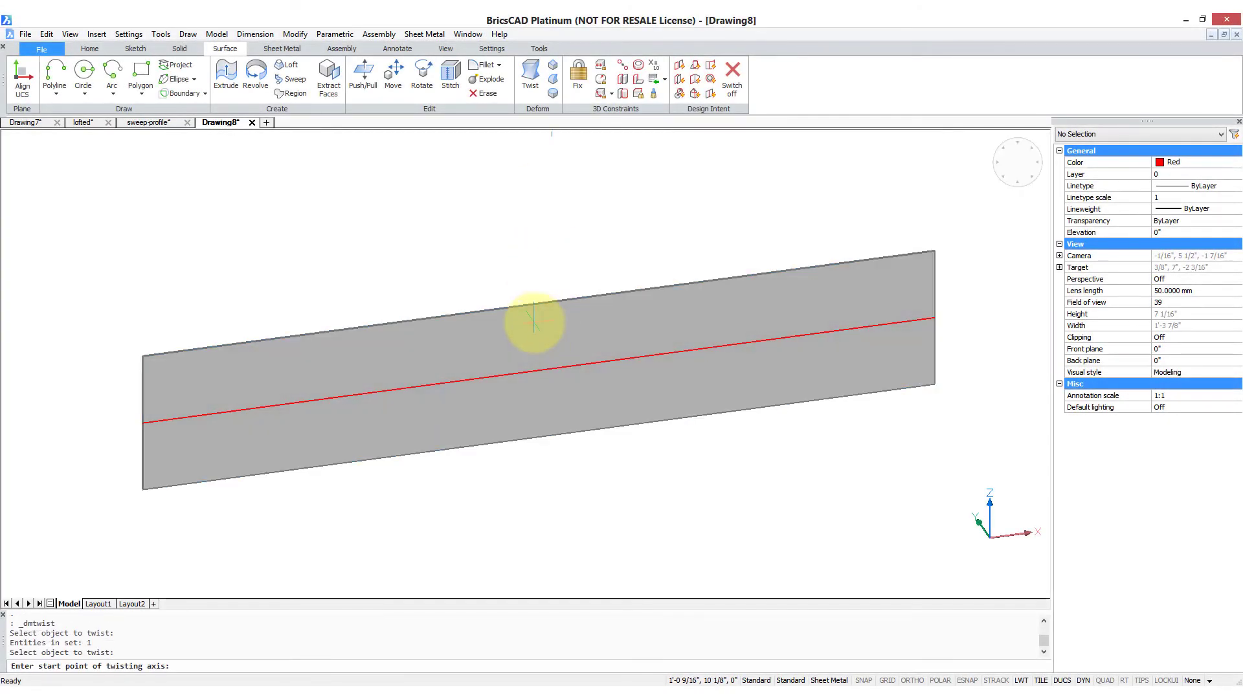
type("nea")
key("Return")
left_click(402, 379)
type("nea")
key("Return")
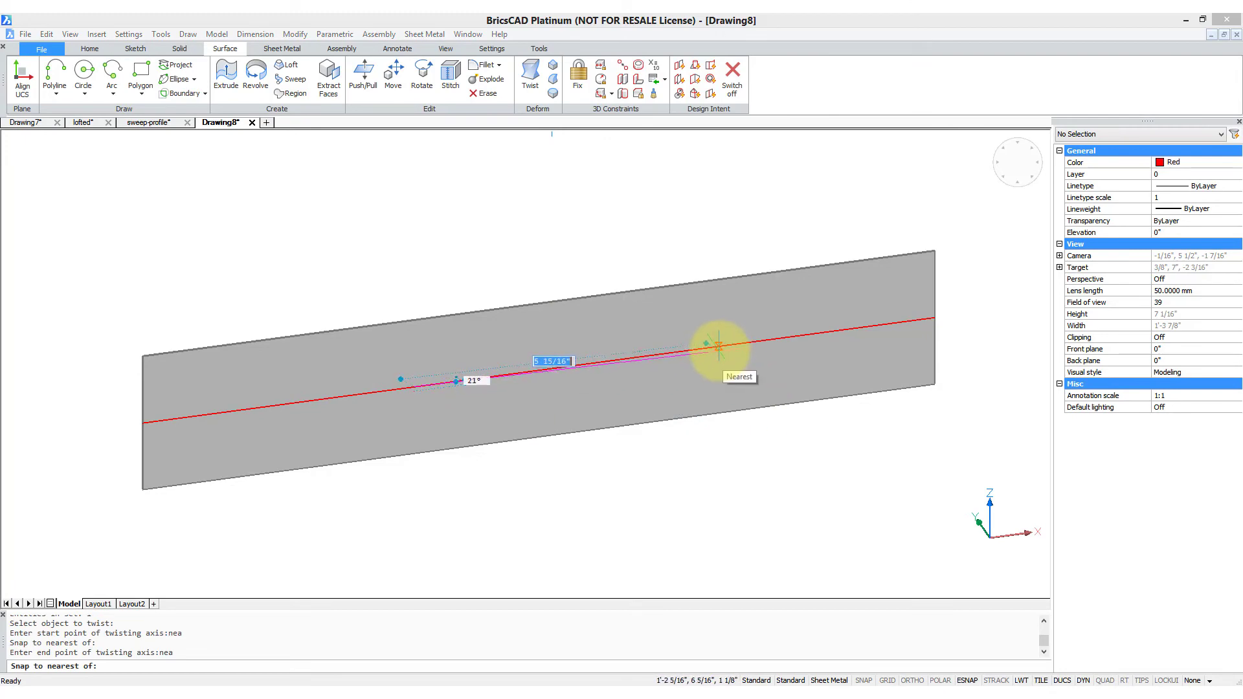
left_click(718, 347)
Start the twist at the red line's left end and set G2 curvature continuity.
type("end")
key("Return")
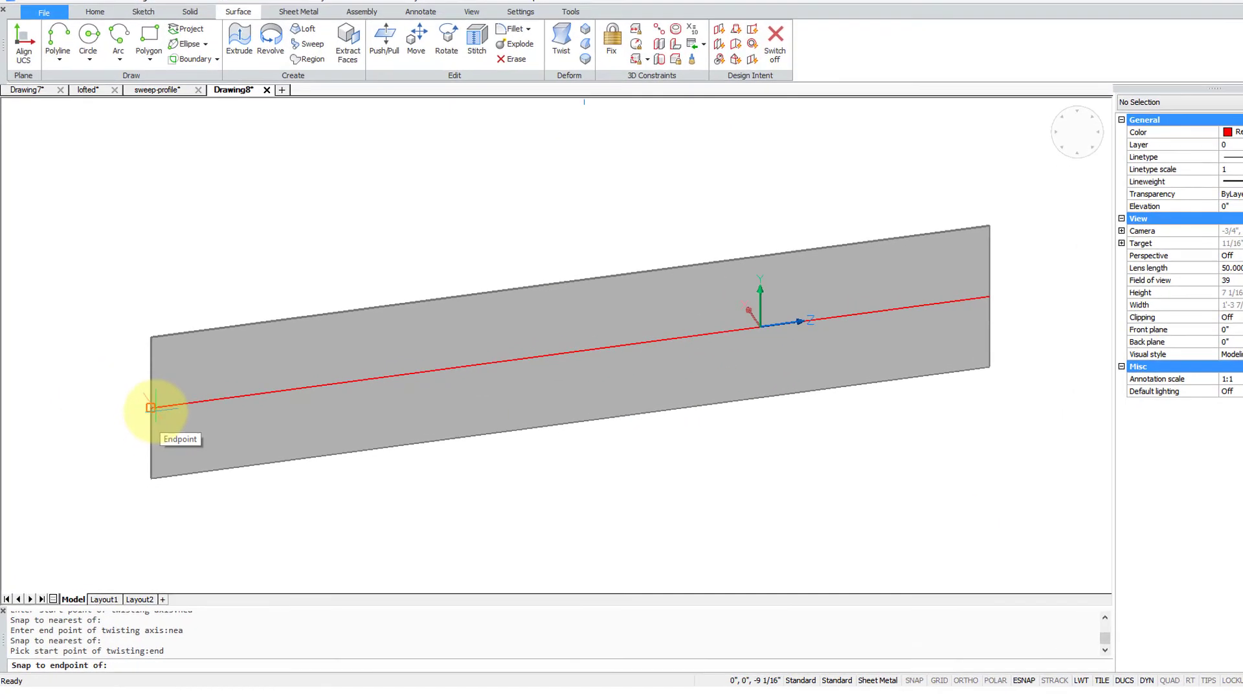
left_click(143, 422)
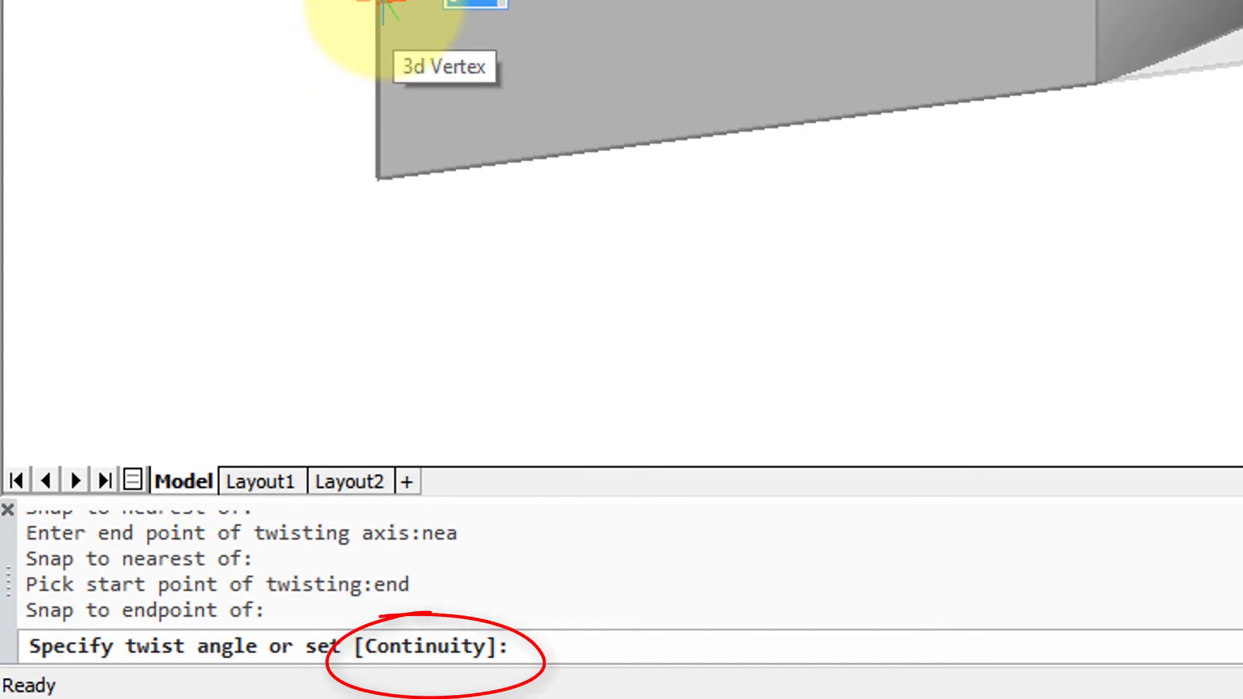
type("c")
key("Return")
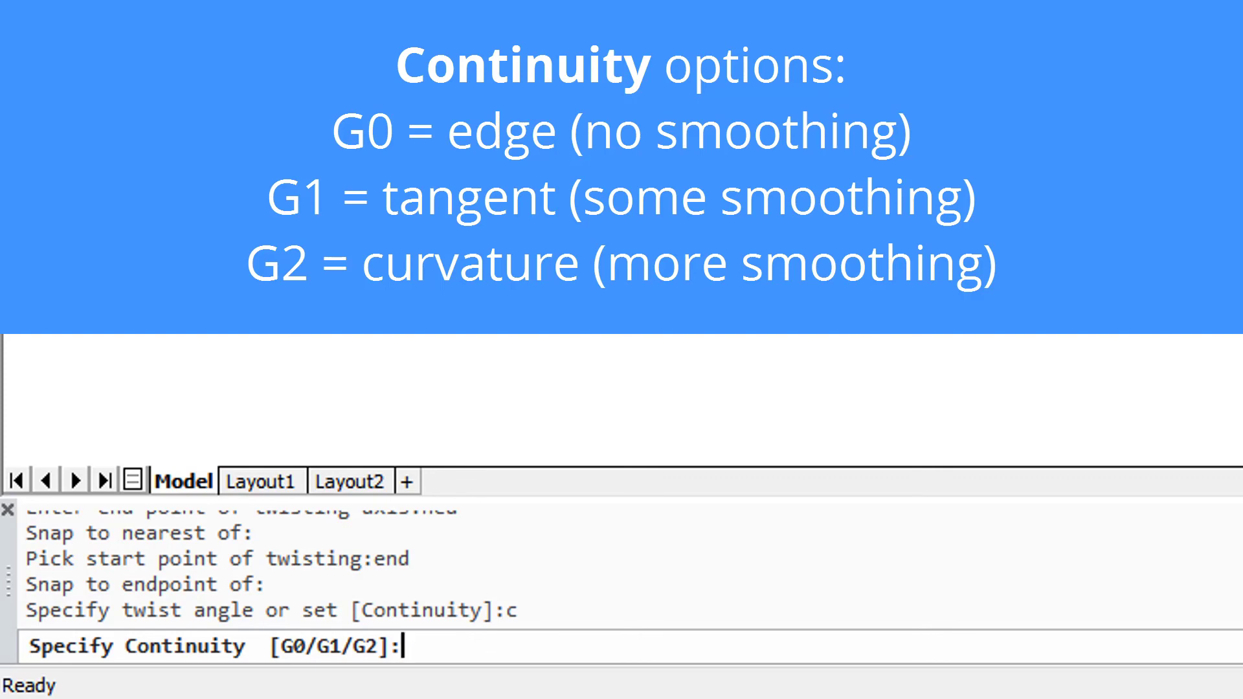
key("Return")
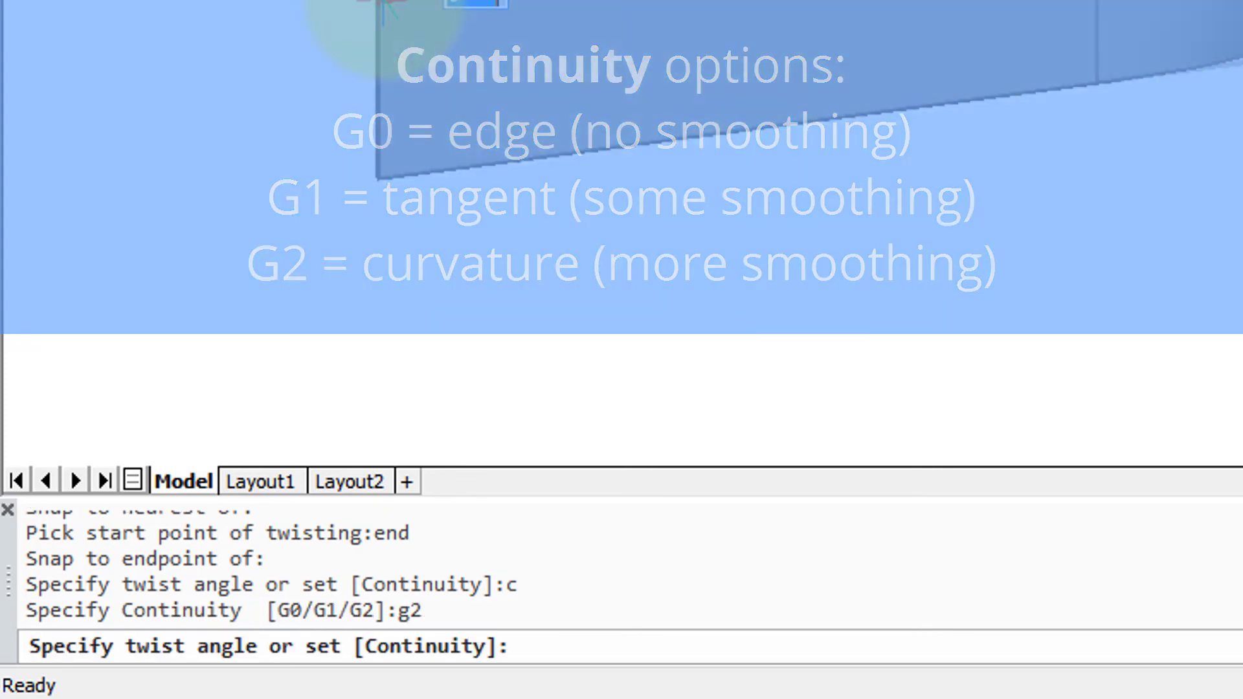